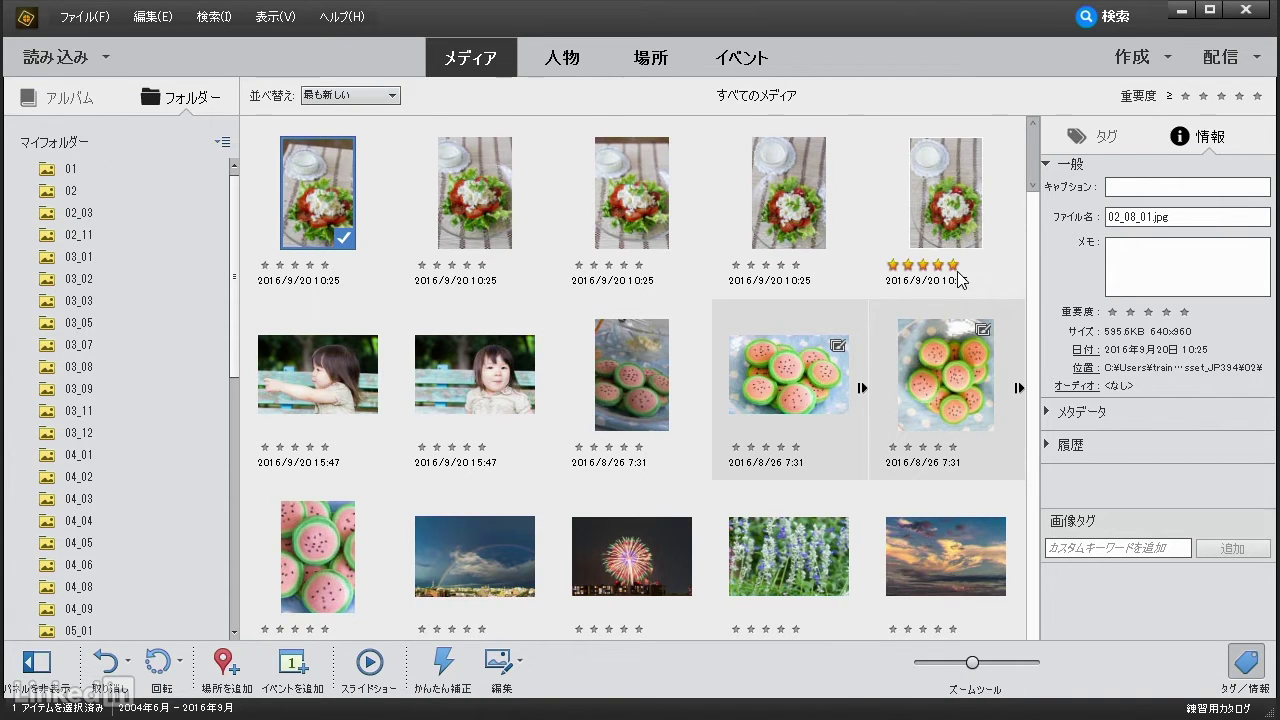
Select the five salad photos and combine them with Stack > Stack Selected Photos.
click(892, 264)
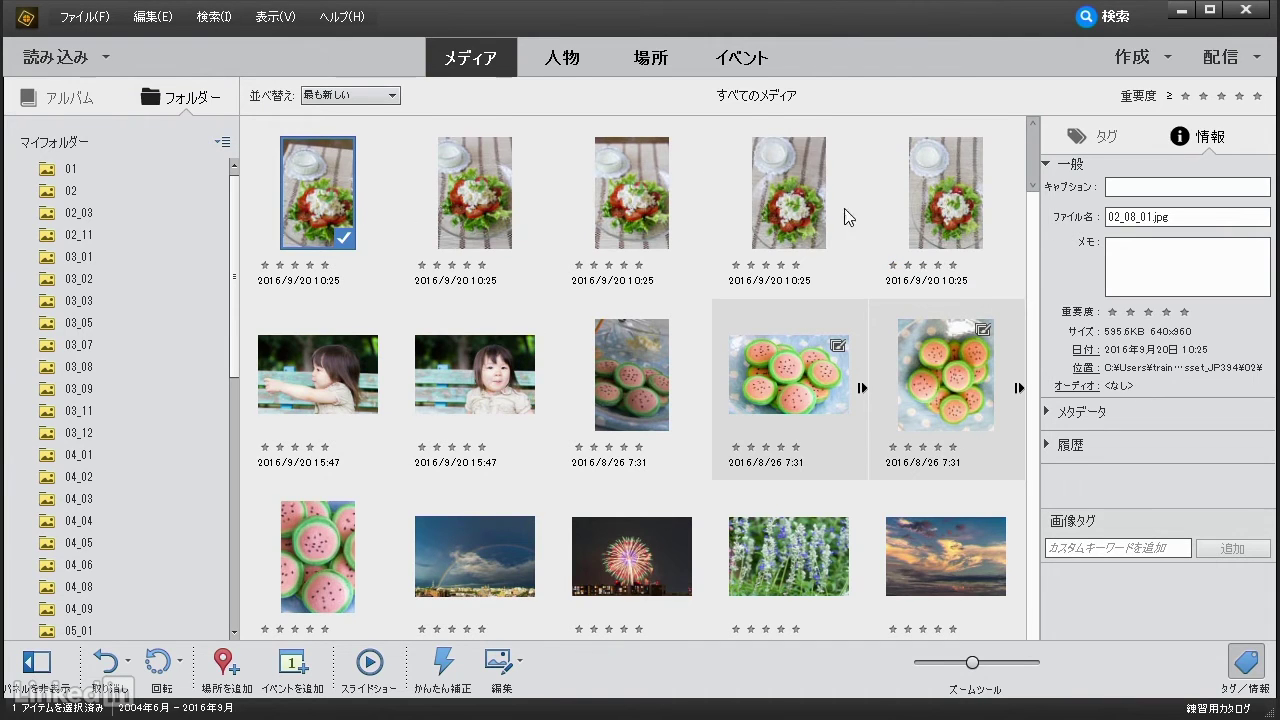
shift+click(958, 205)
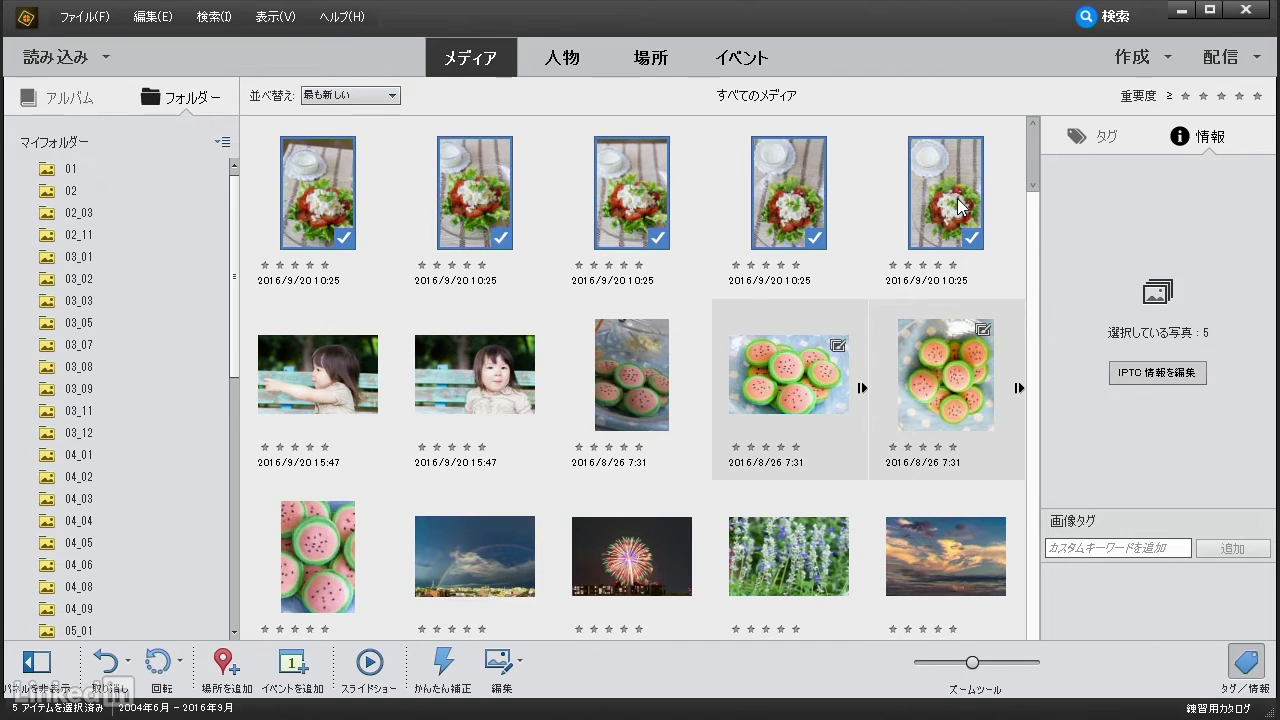
right_click(930, 197)
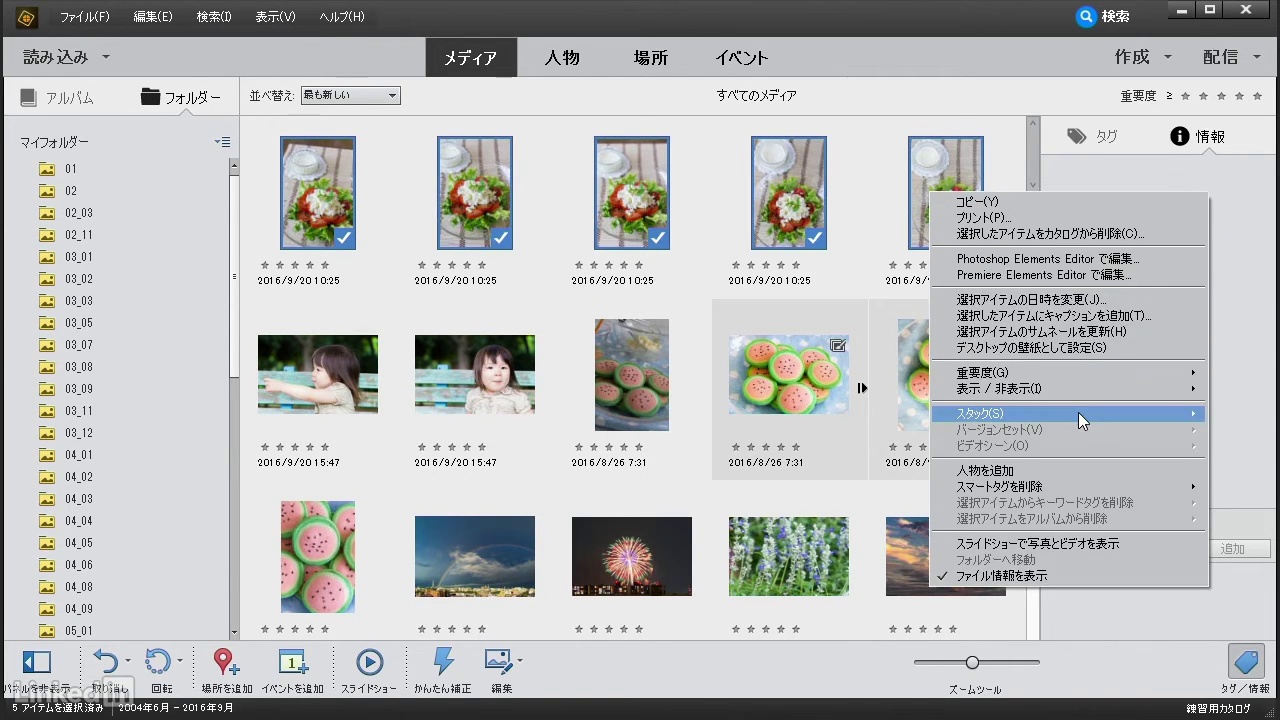
mouse_move(1067, 413)
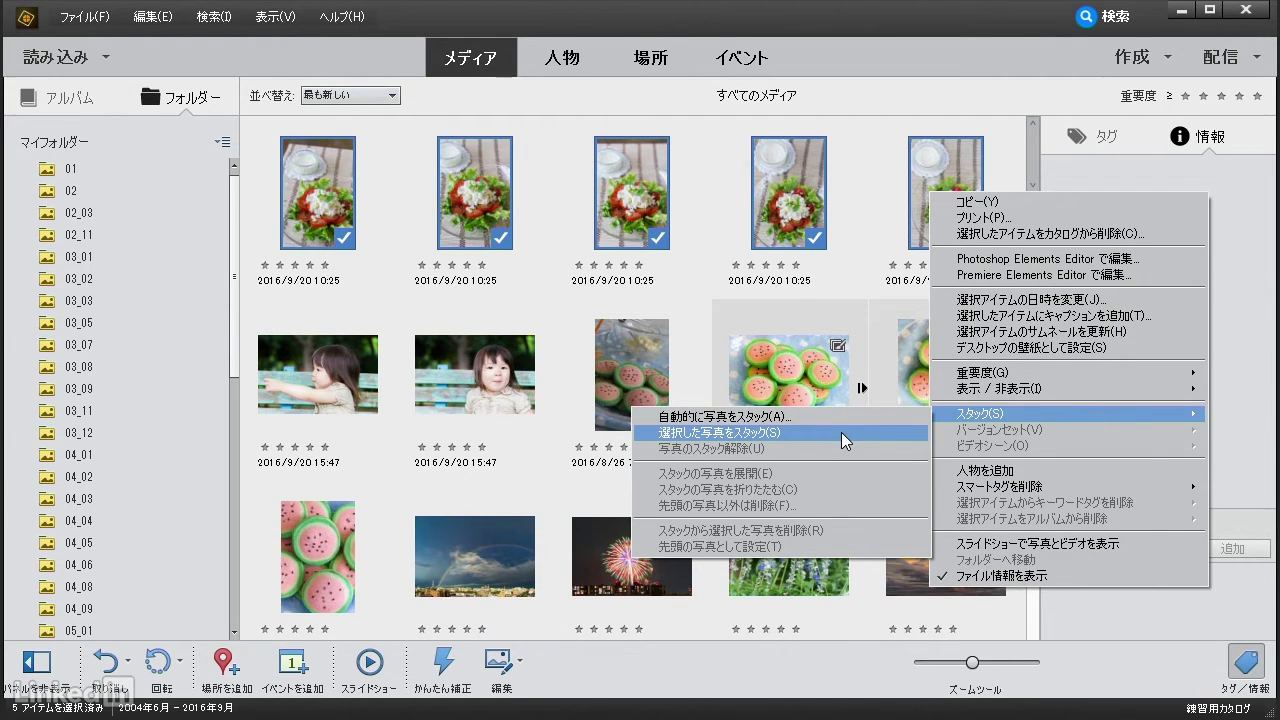
click(841, 432)
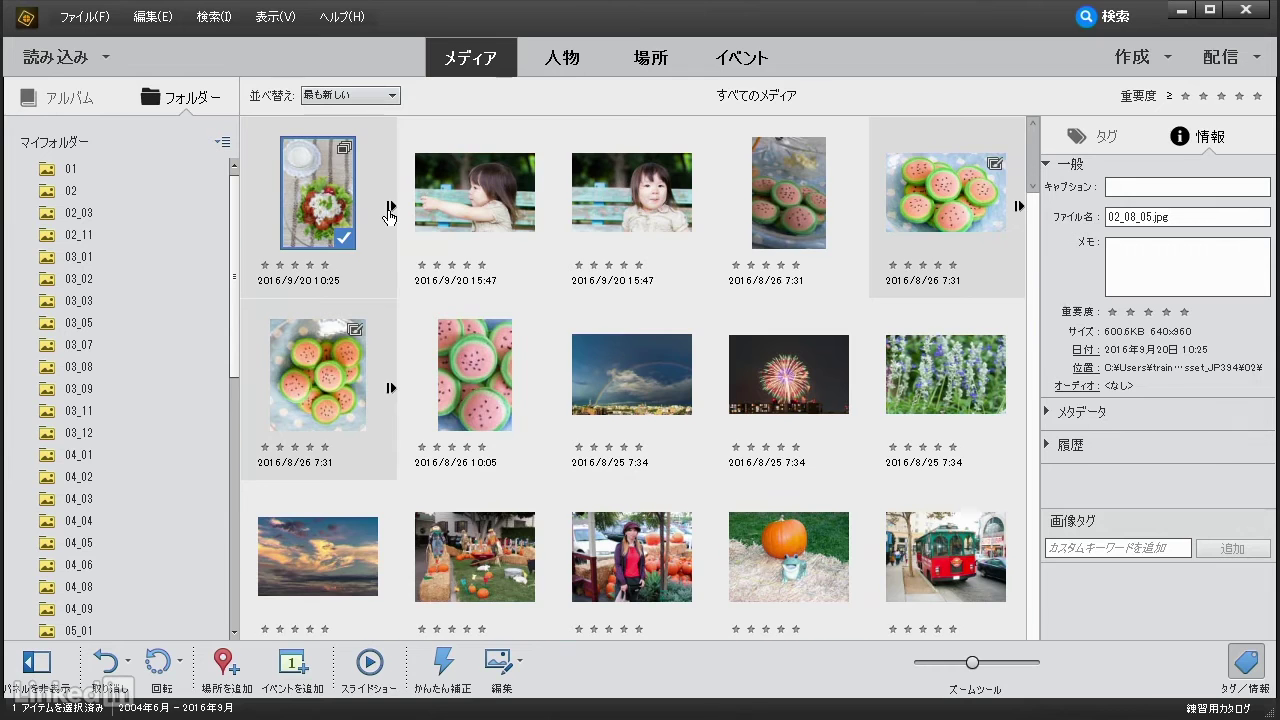
key(ctrl+d)
key(ctrl+d)
Expand and collapse the salad stack, then apply and clear a four-star rating.
click(391, 210)
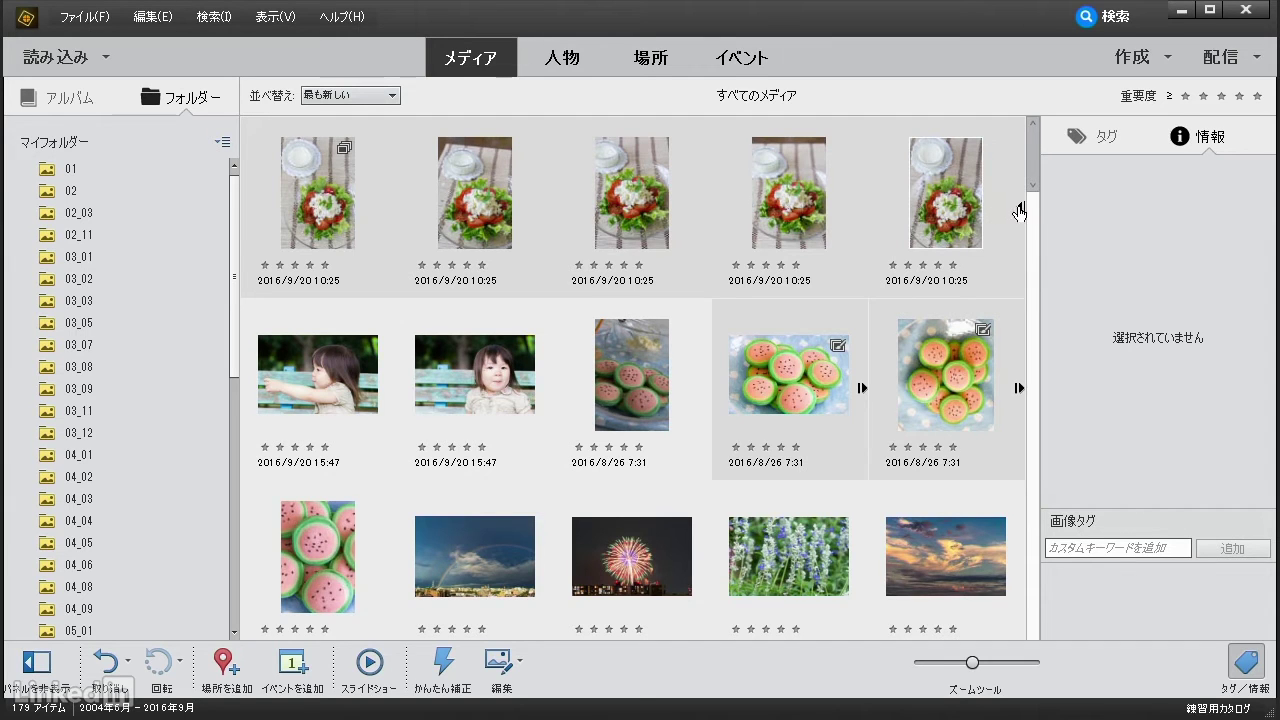
click(1019, 210)
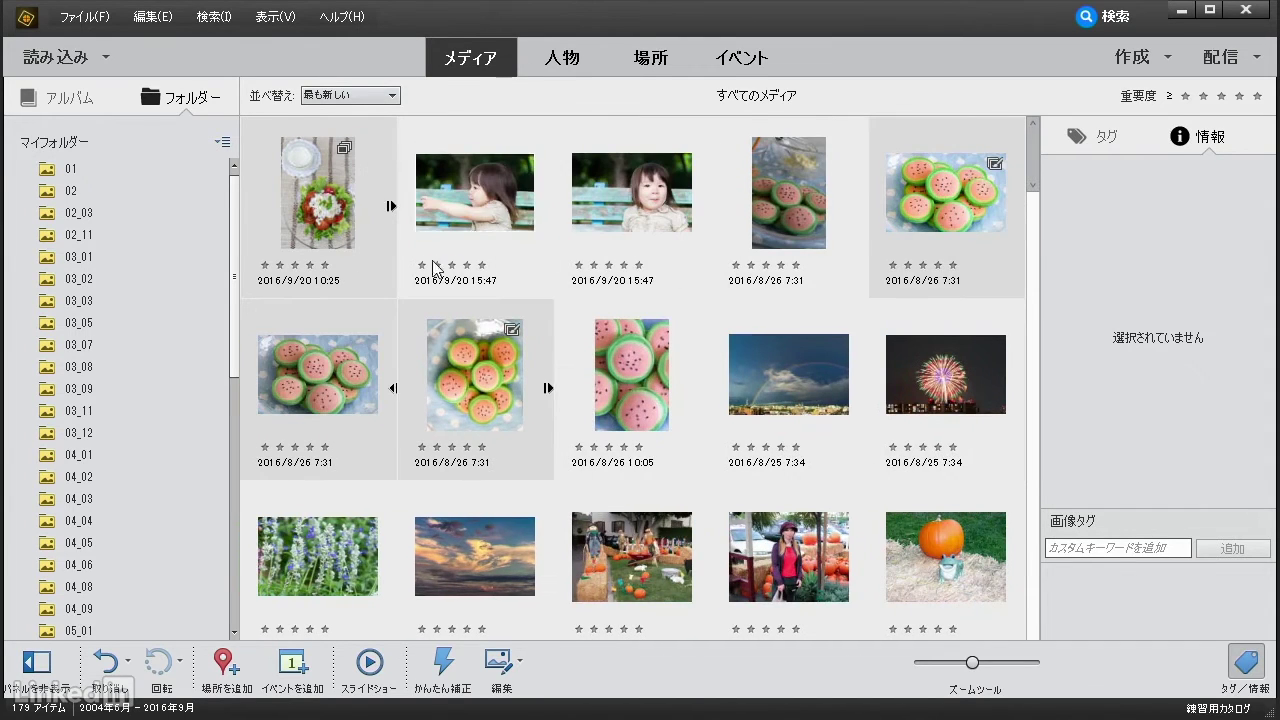
click(316, 264)
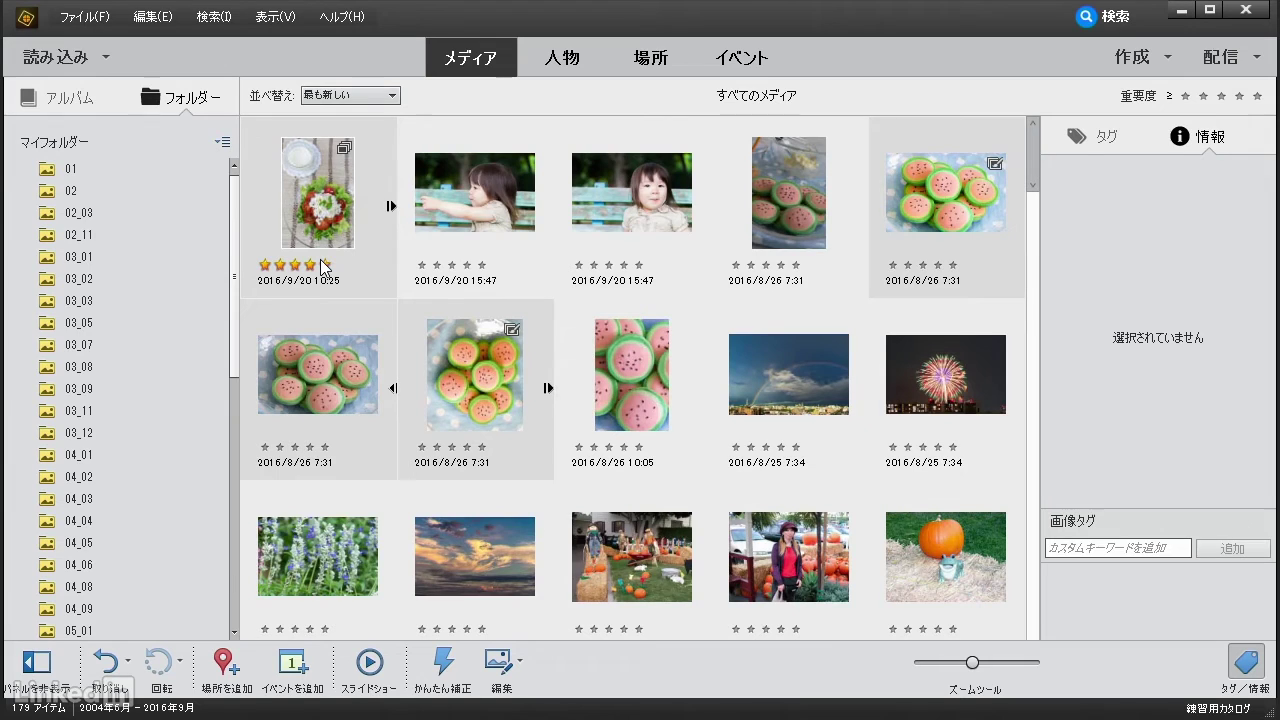
click(320, 262)
Unstack the salad stack so its photos show as separate thumbnails.
click(330, 210)
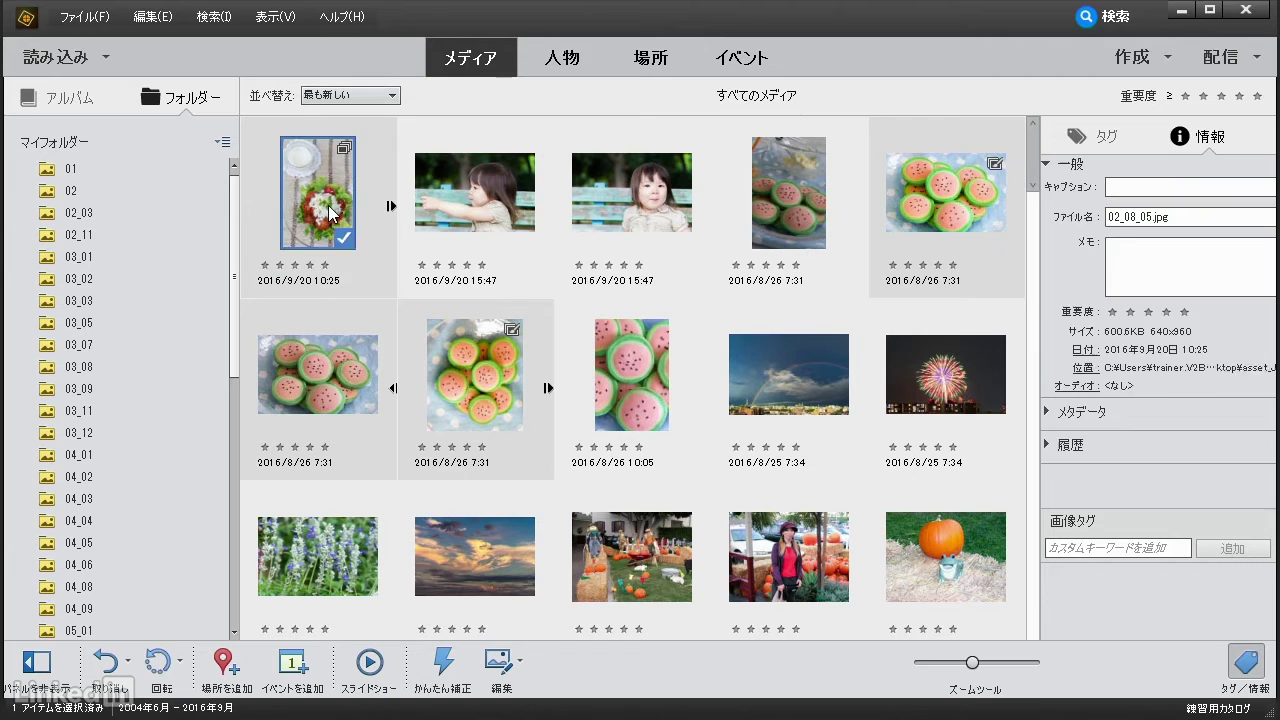
right_click(329, 206)
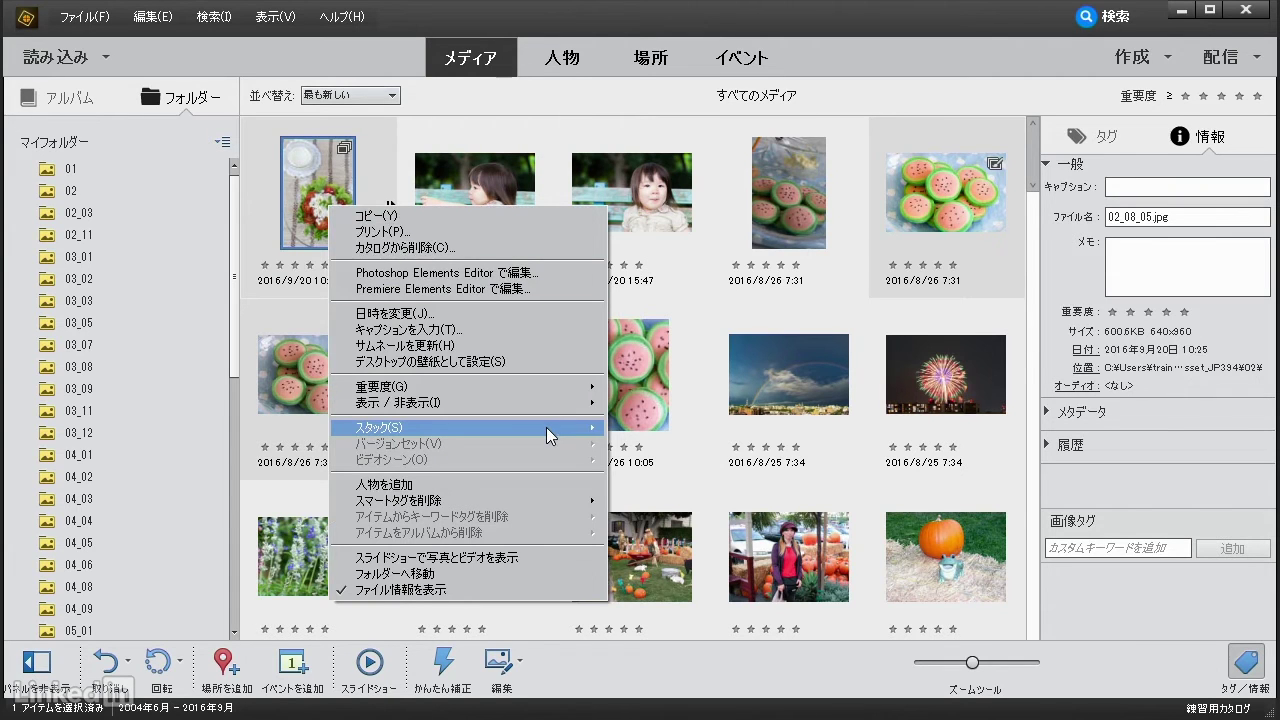
mouse_move(468, 427)
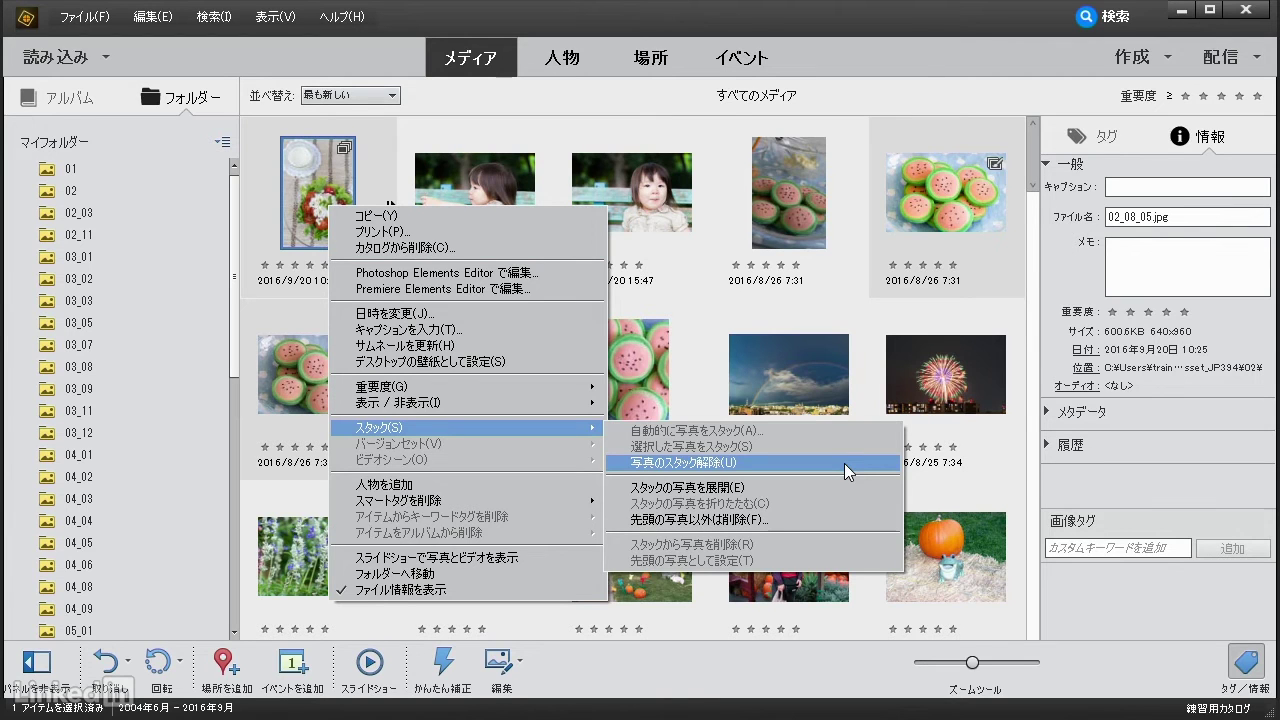
click(844, 463)
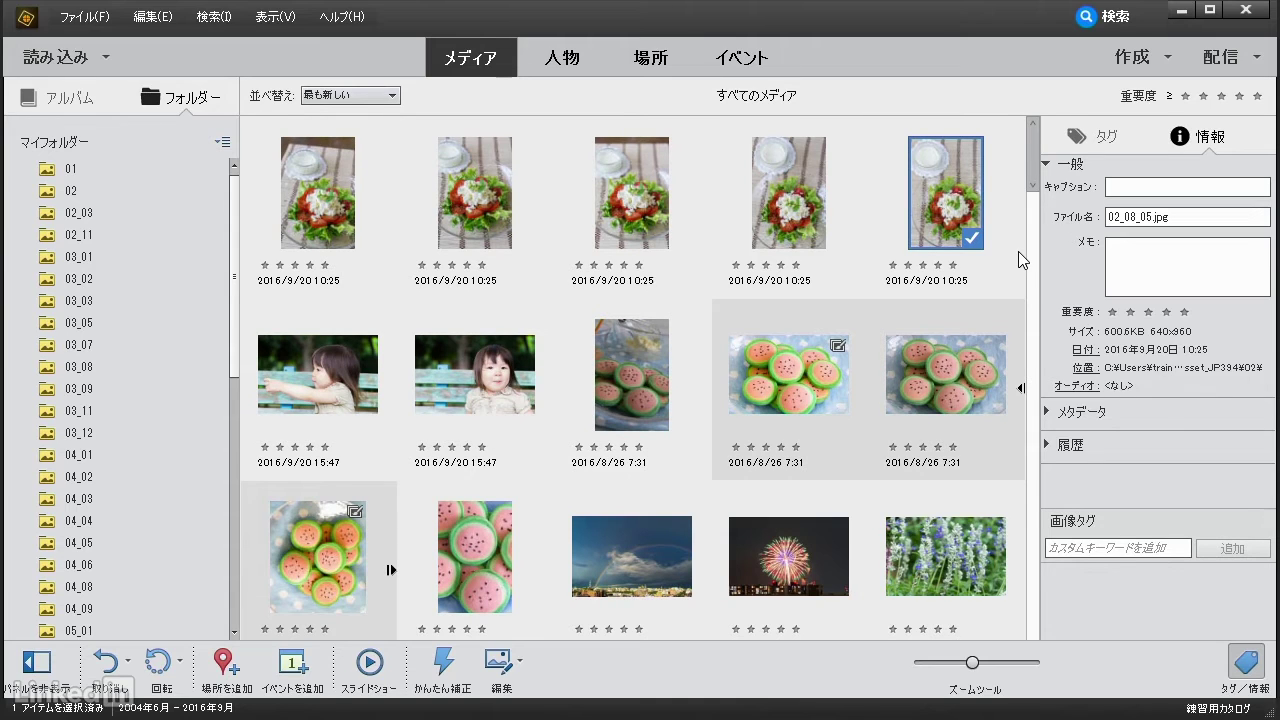
Select fifteen photos, salad shots through lavender, and run Automatically Suggest Photo Stacks.
click(312, 197)
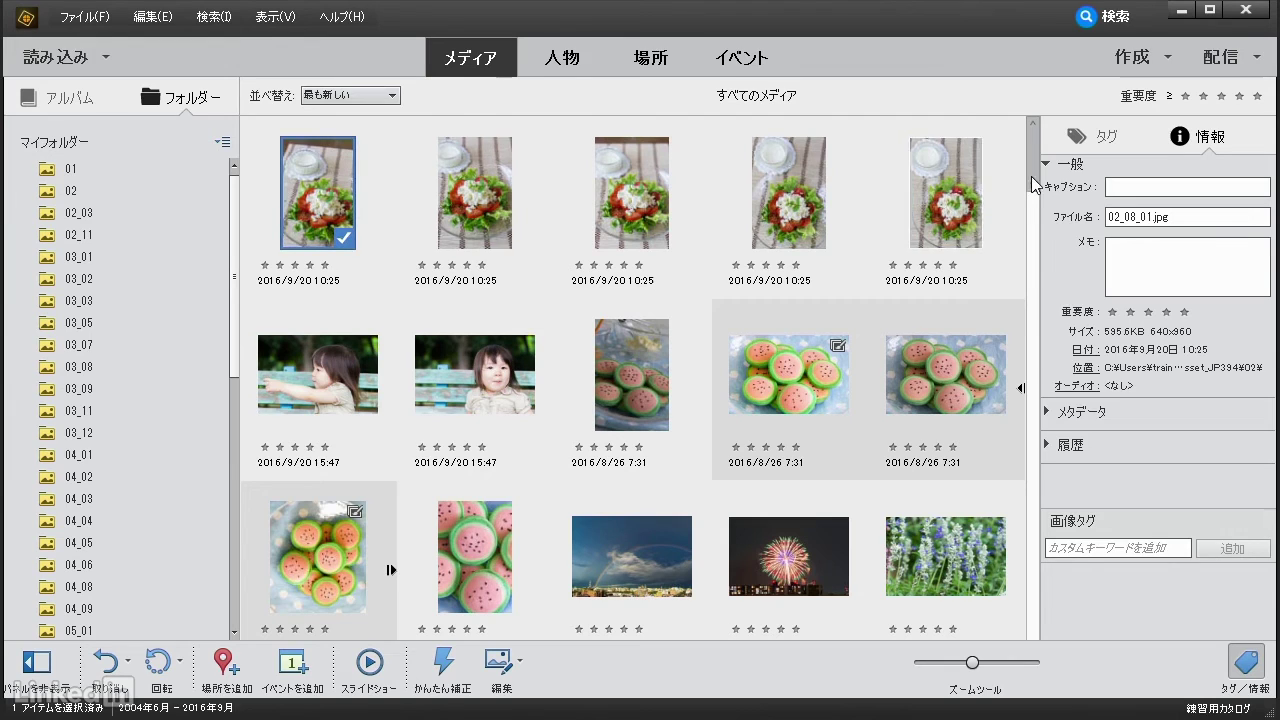
shift+click(975, 194)
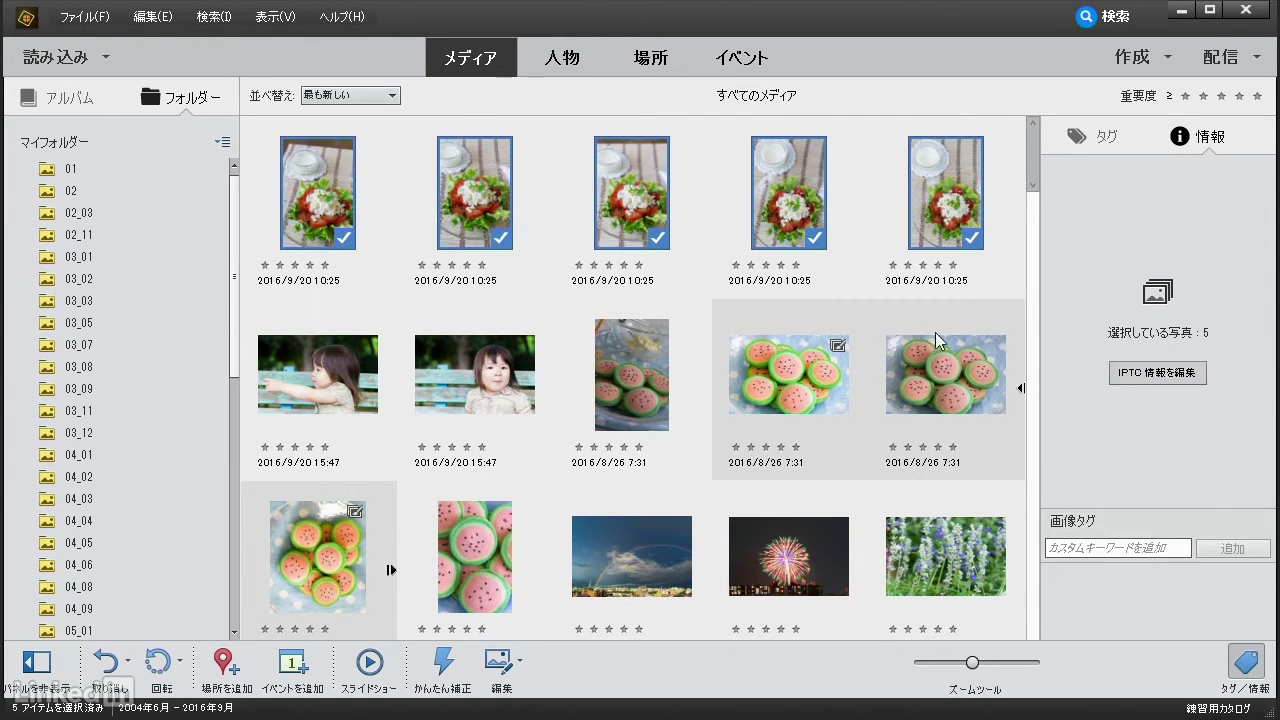
shift+click(946, 560)
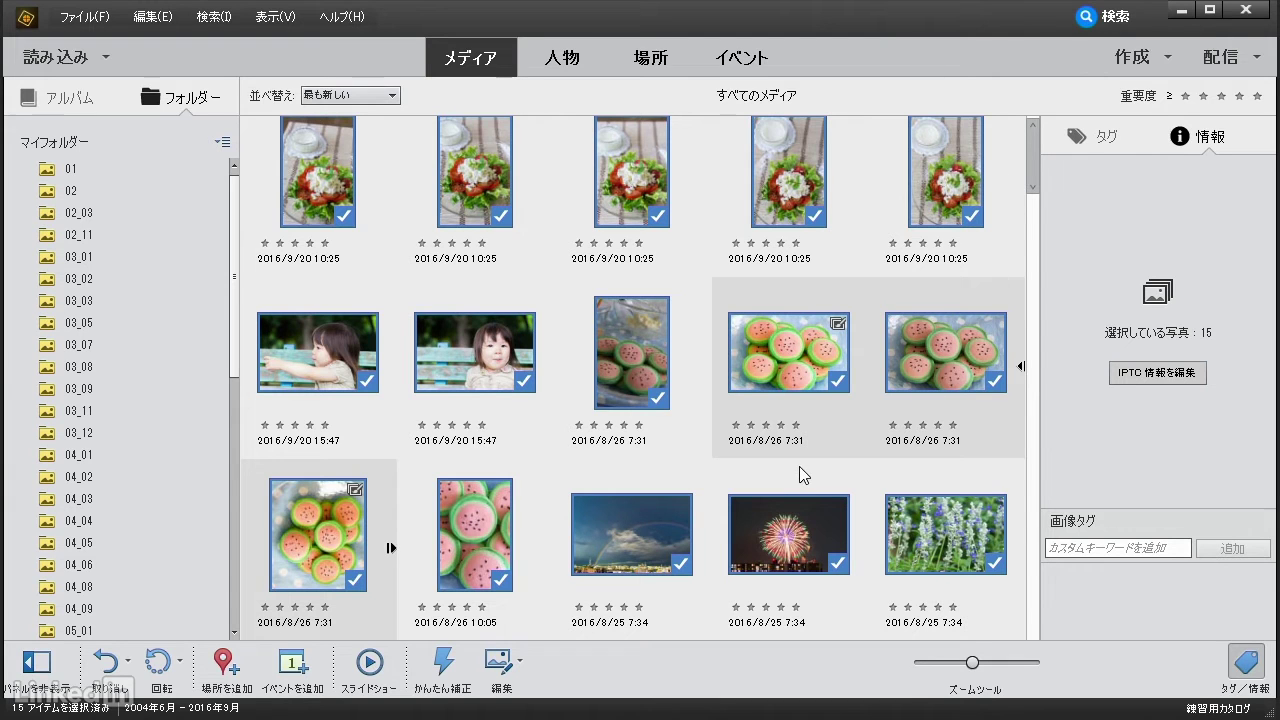
right_click(791, 176)
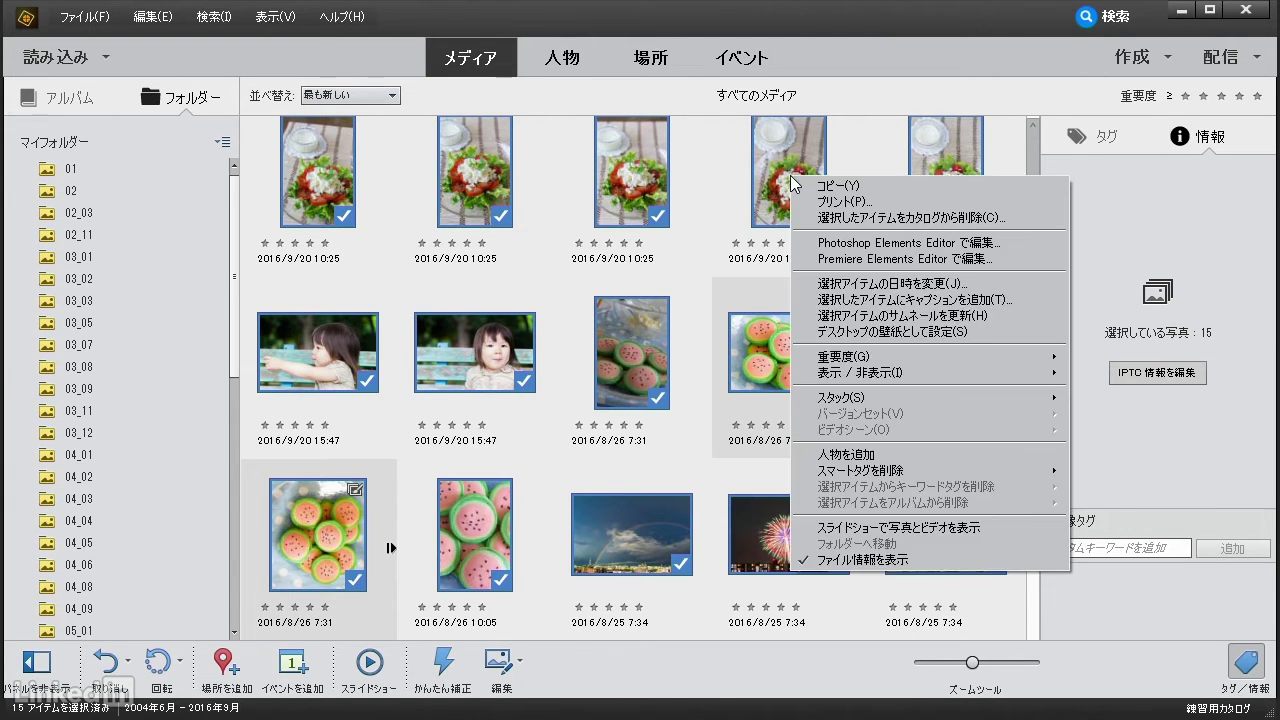
mouse_move(900, 397)
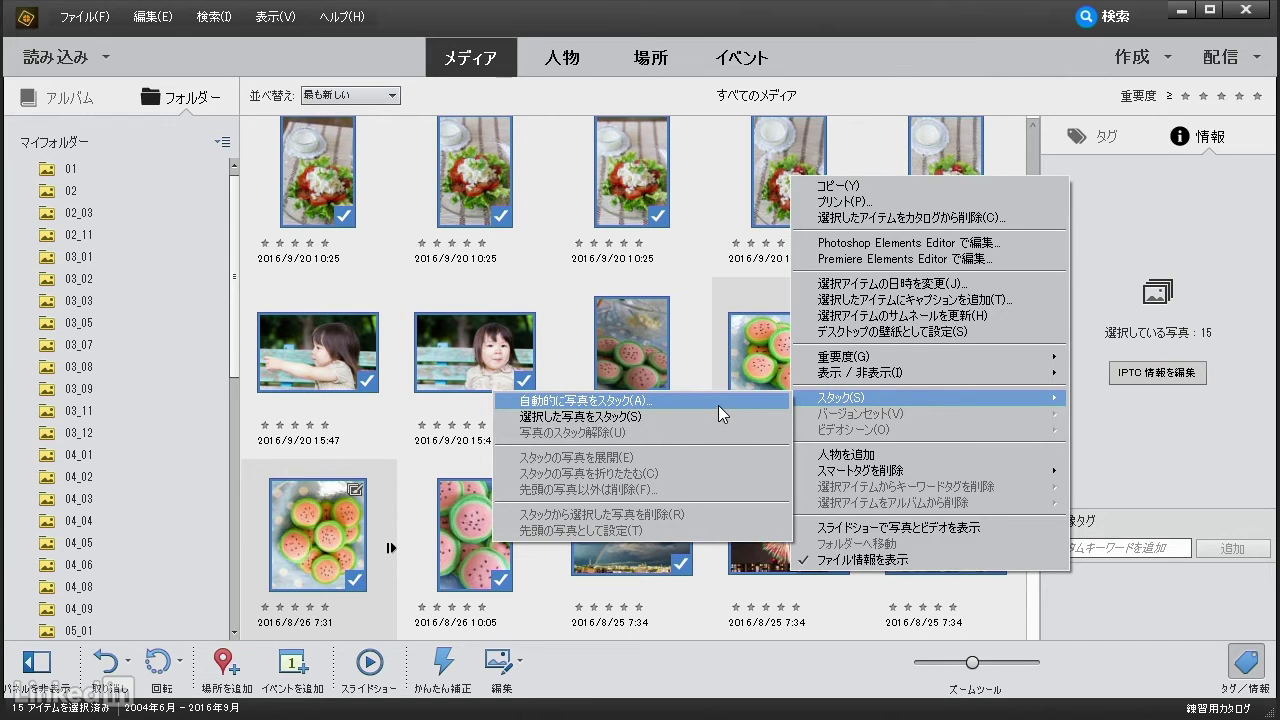
click(713, 403)
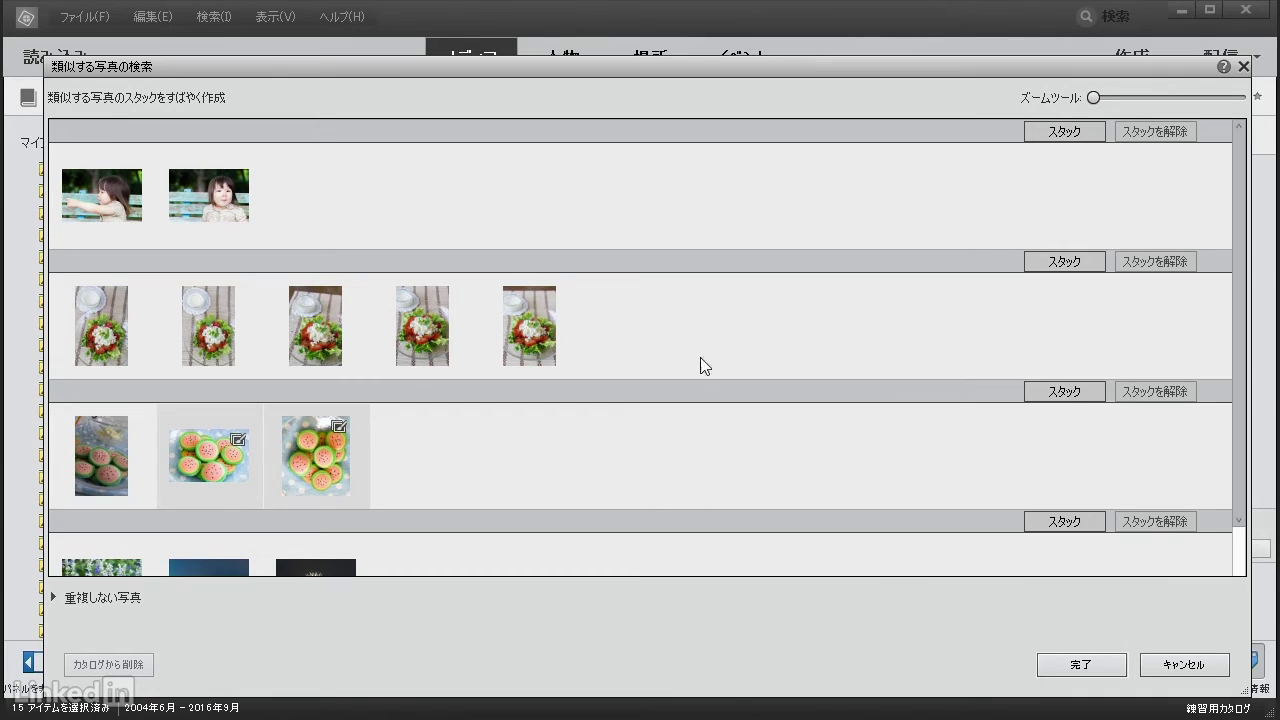
Stack the five-photo salad group in the similar-photo search and finish with Done.
click(1084, 262)
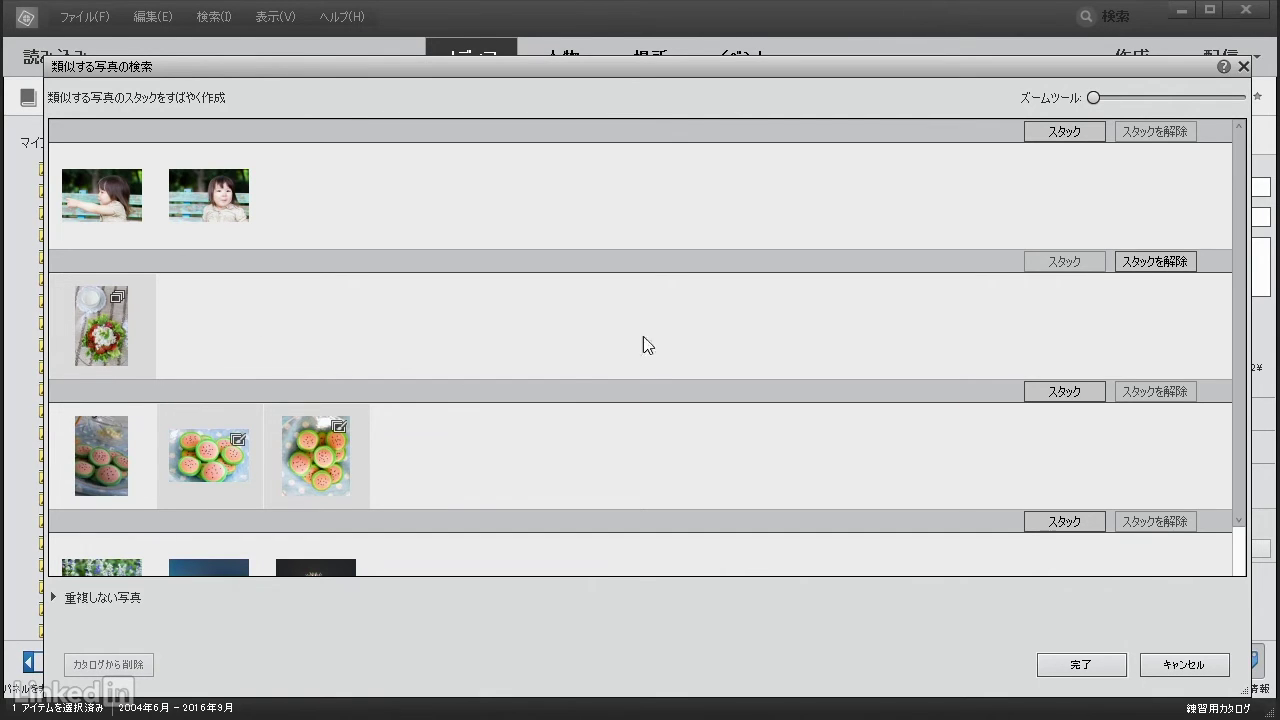
click(1112, 662)
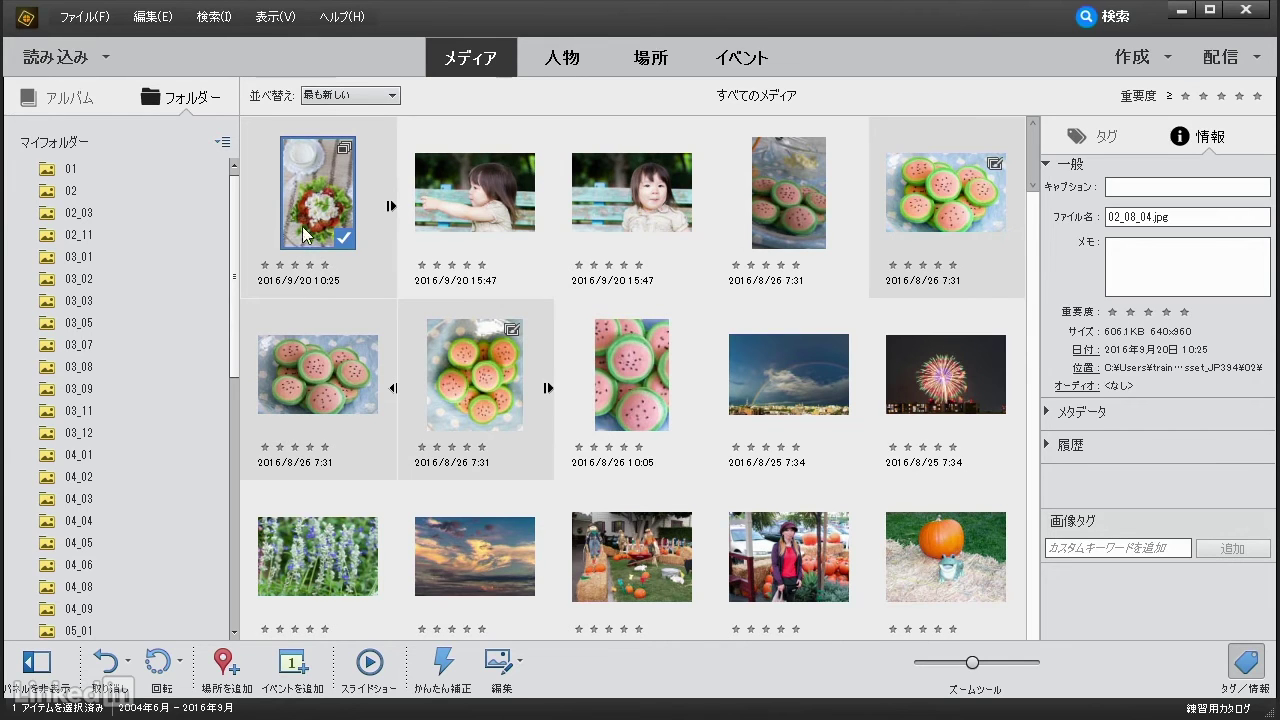
Make the third salad photo, 02_08_01.jpg, the stack's top photo and collapse the stack.
click(390, 209)
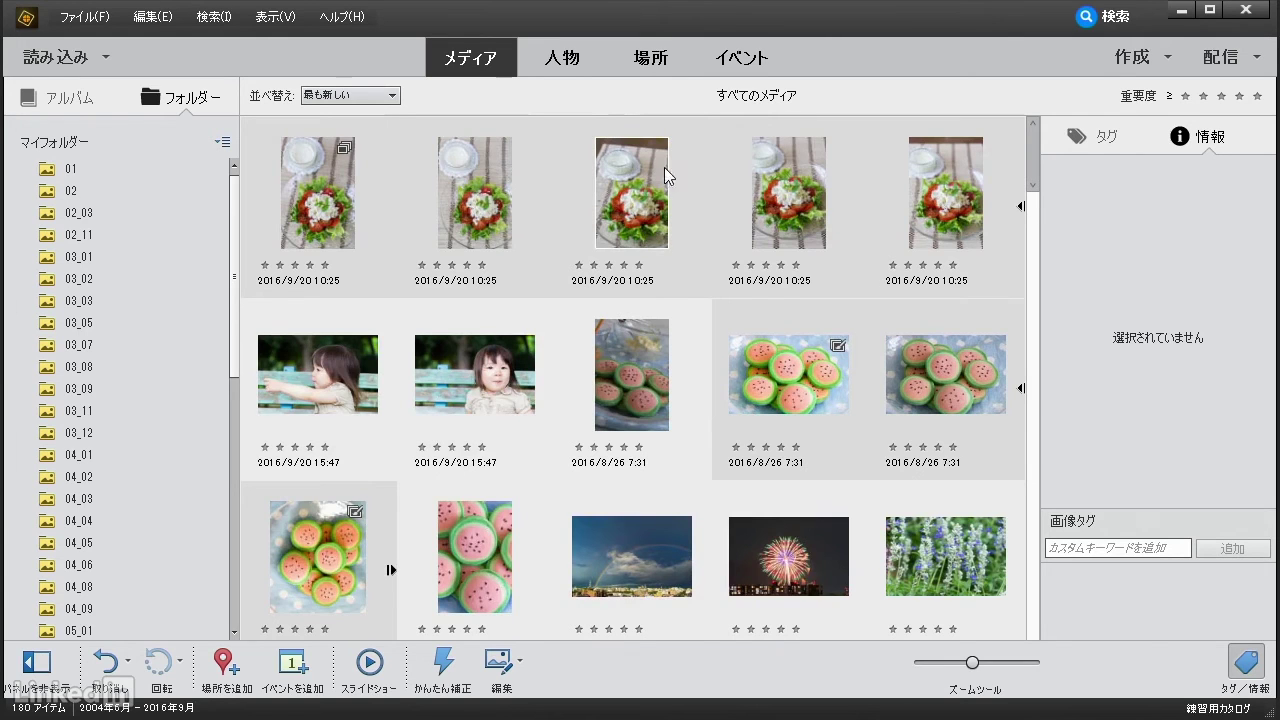
click(622, 198)
right_click(623, 200)
mouse_move(760, 421)
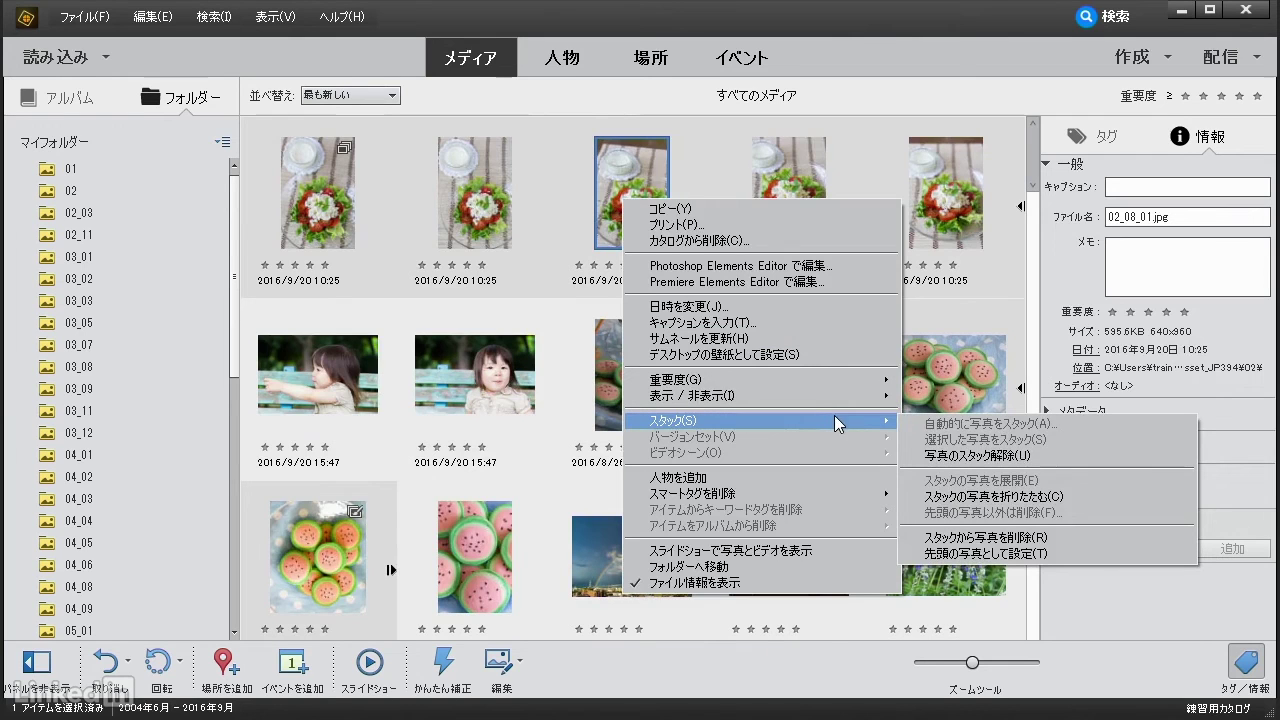
click(1111, 552)
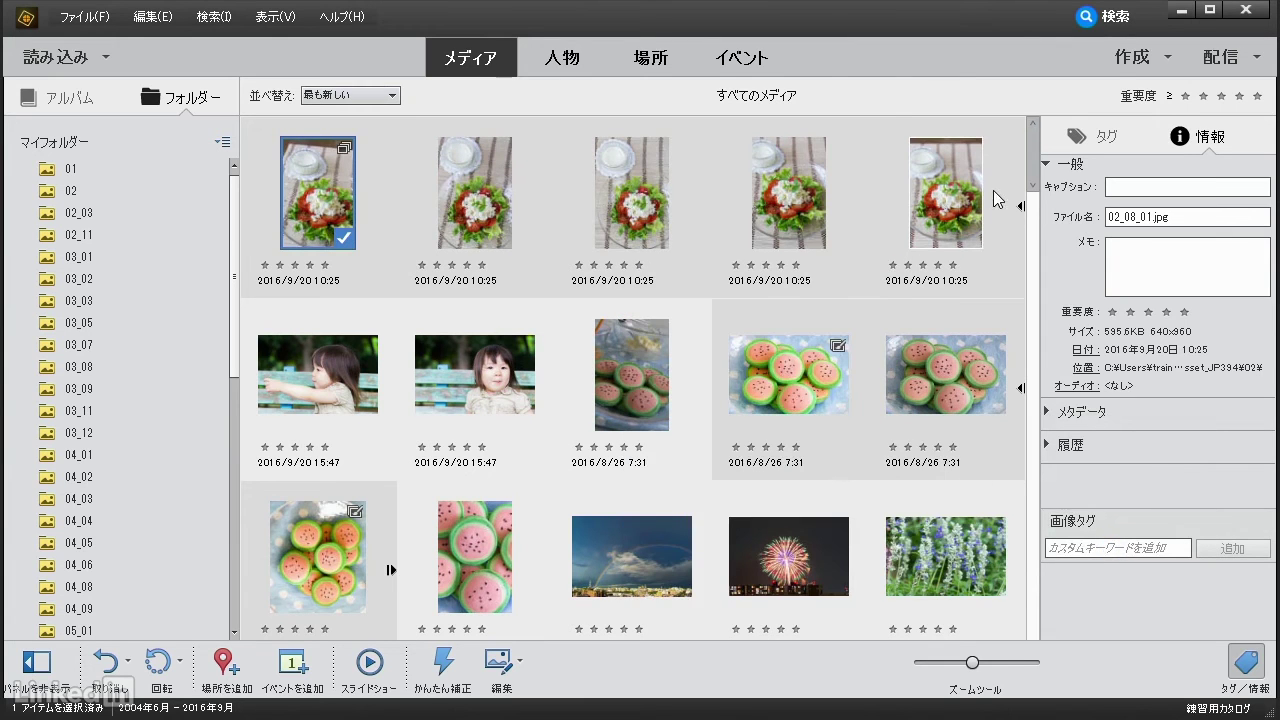
click(1021, 211)
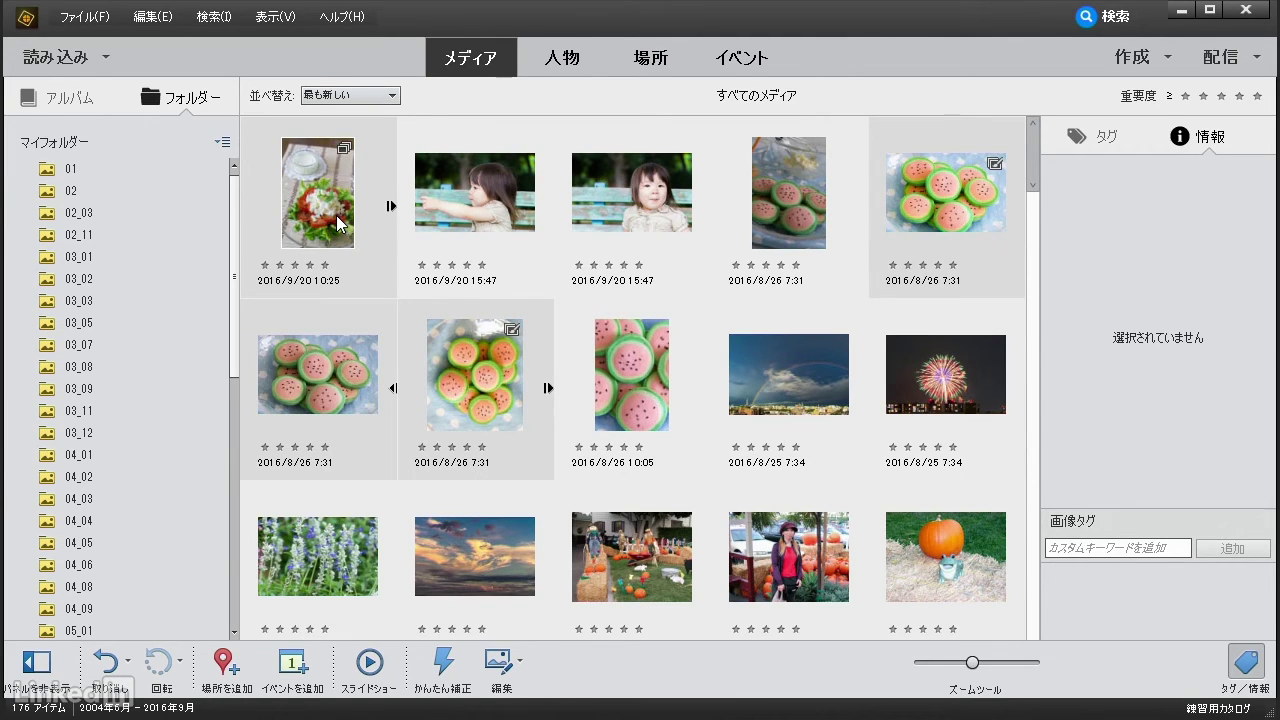
Flatten the salad stack to its top photo, leaving files on the hard drive.
right_click(338, 223)
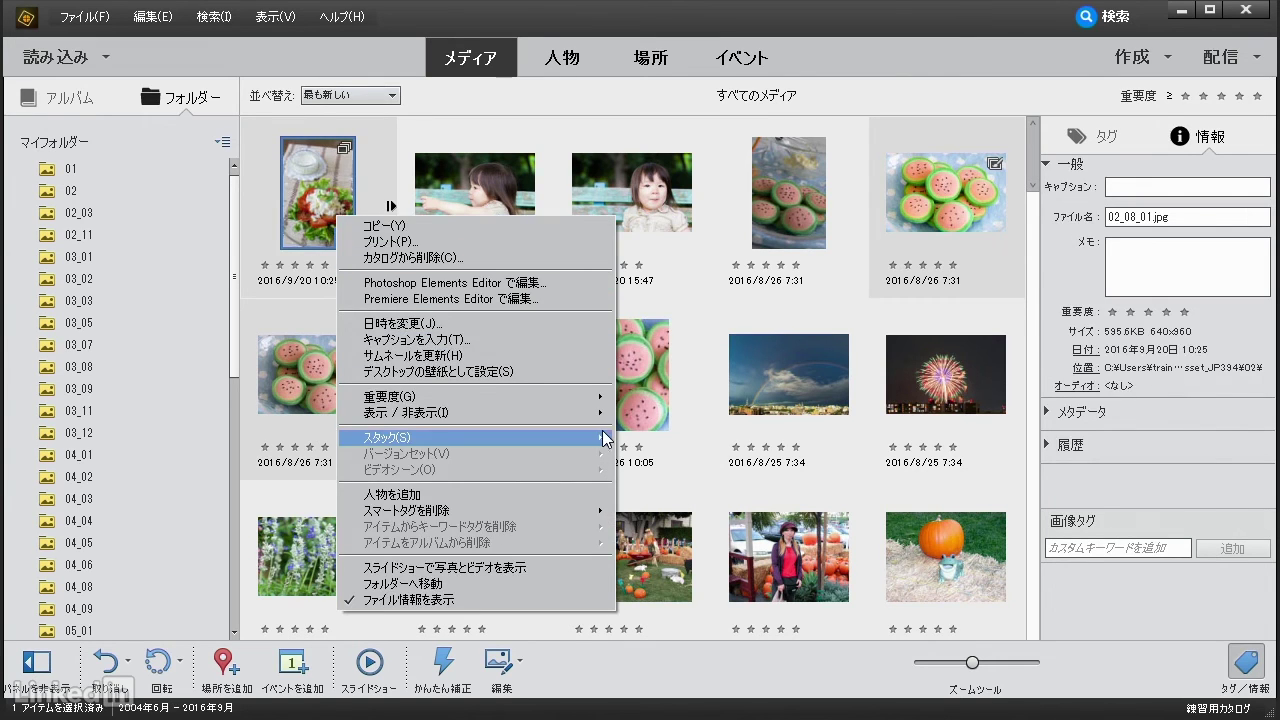
mouse_move(470, 437)
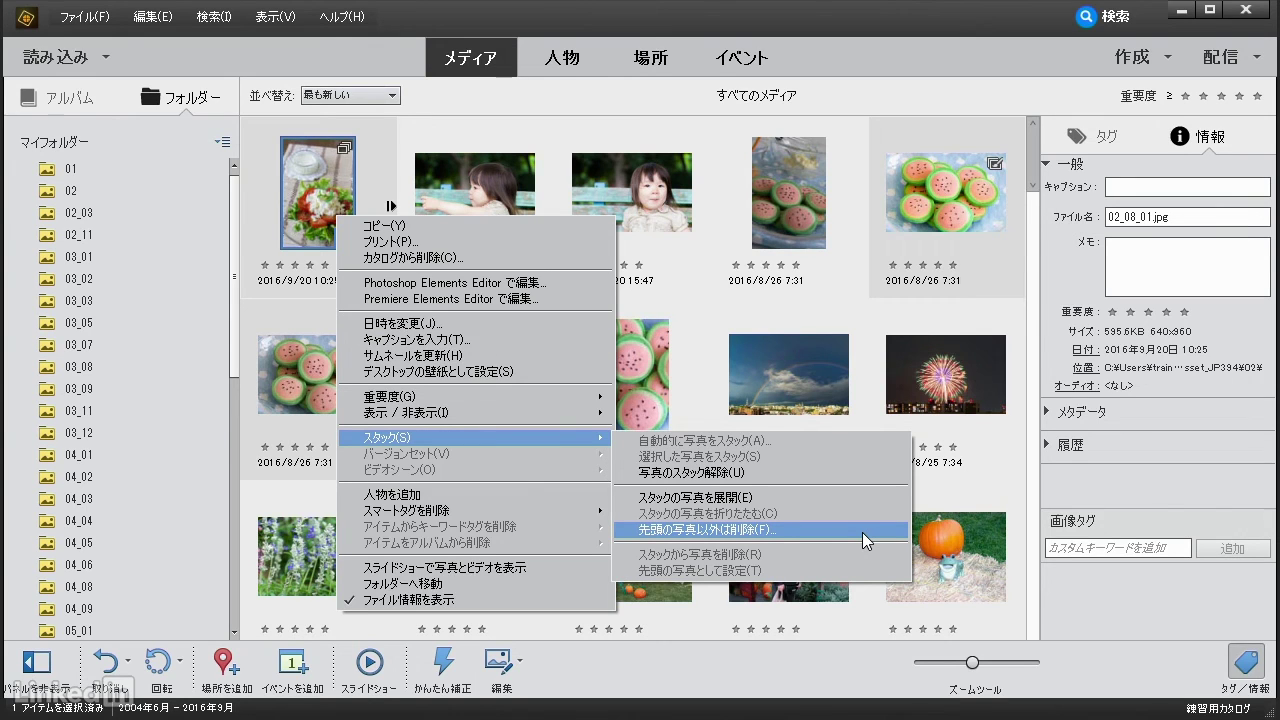
click(862, 532)
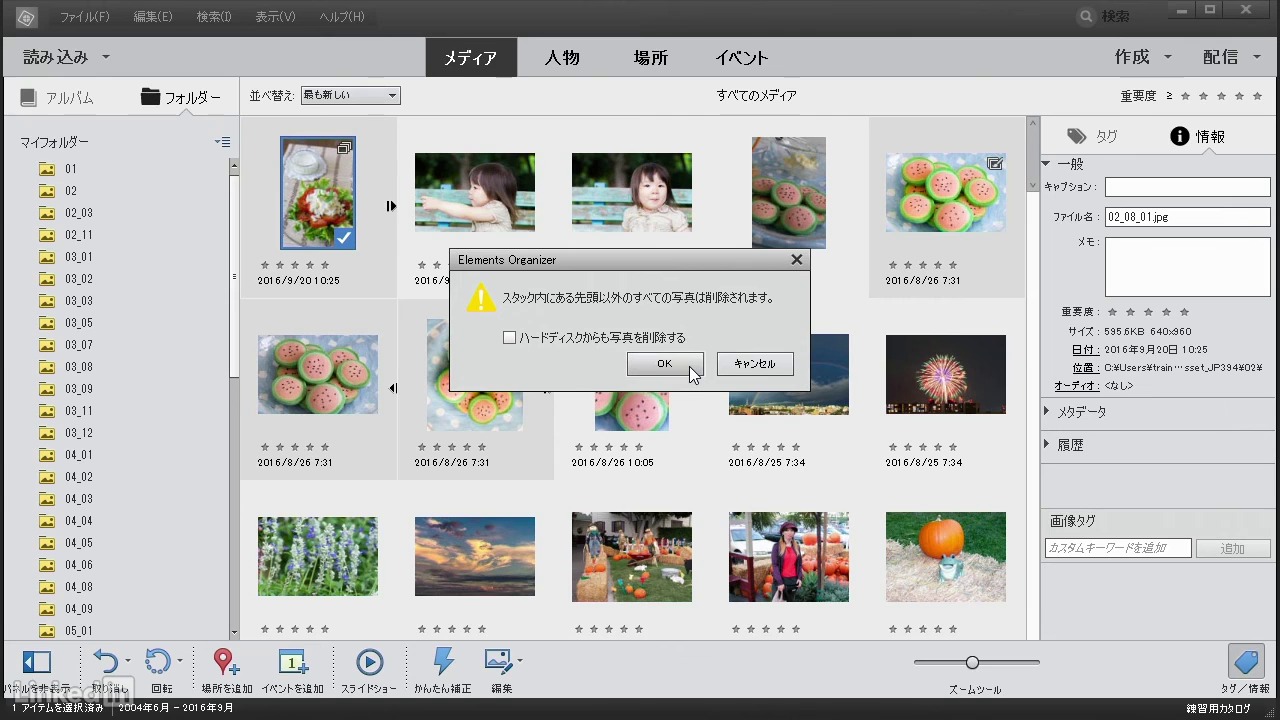
click(689, 366)
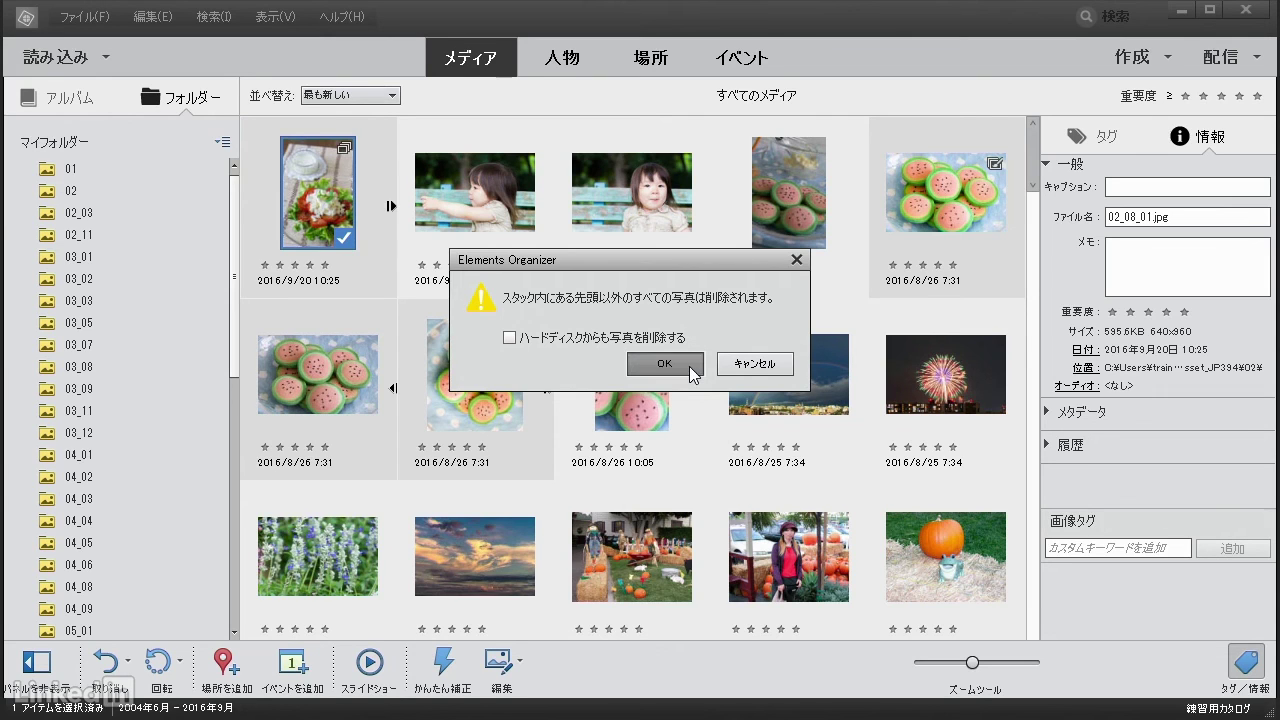